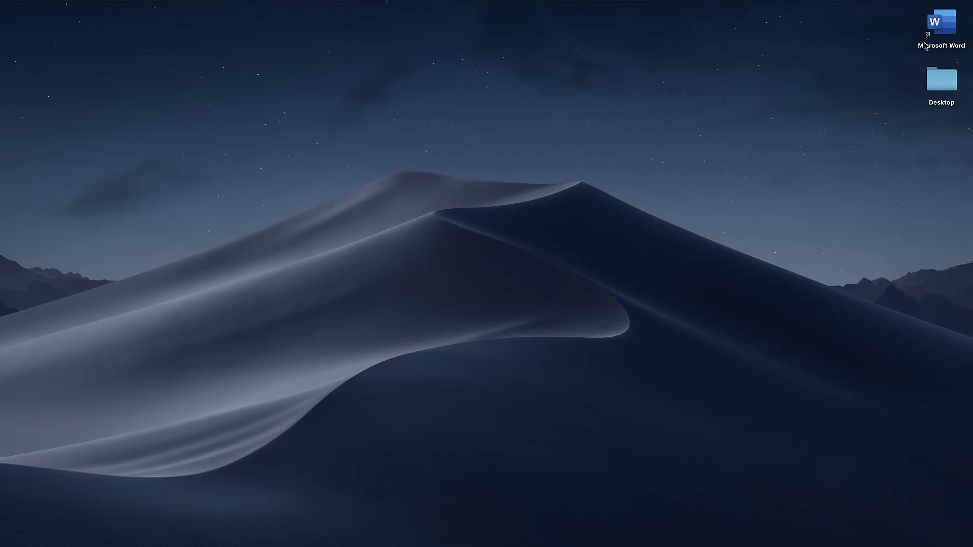
# Launch Word and create a PERRLA APA 7 Research Paper, entering the Sasquatch title.
pyautogui.click(945, 34)
pyautogui.doubleClick(944, 33)
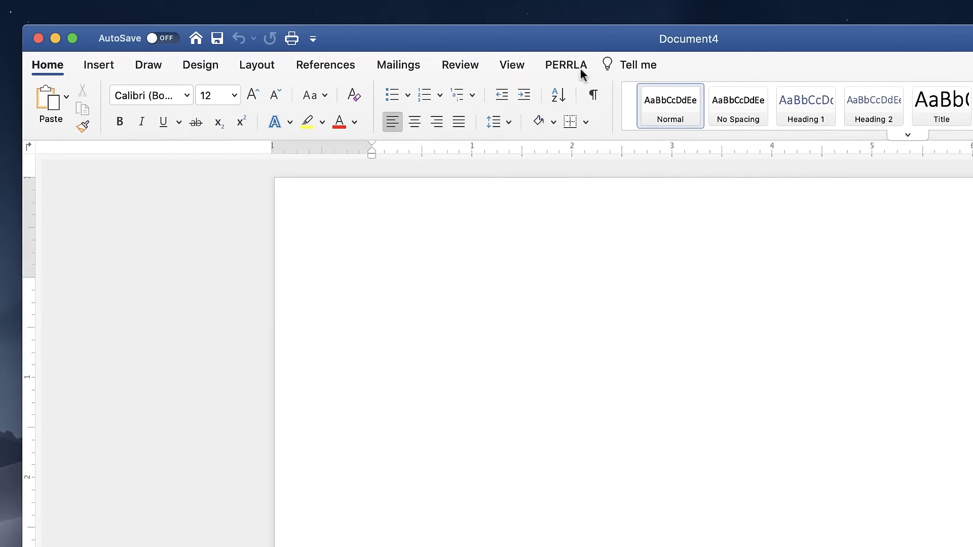
pyautogui.click(563, 71)
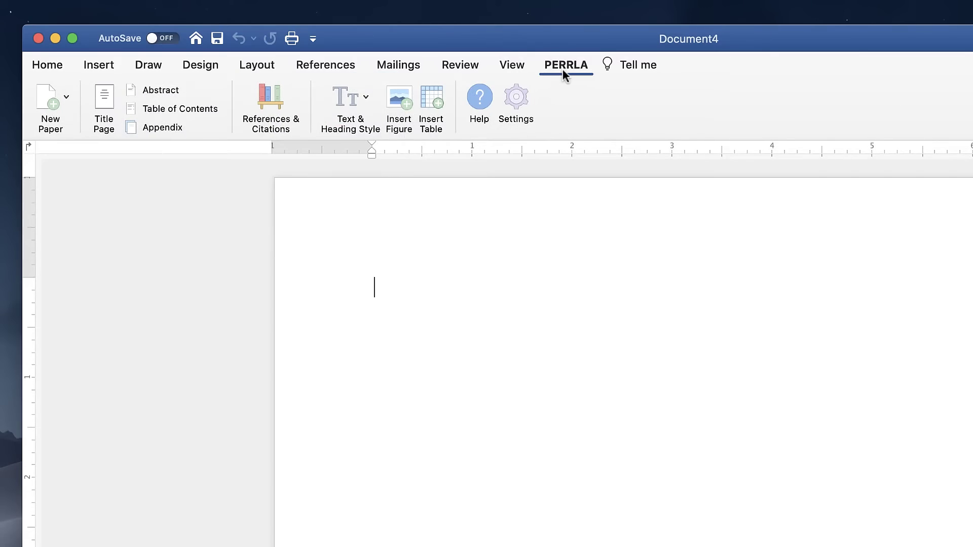
pyautogui.click(60, 104)
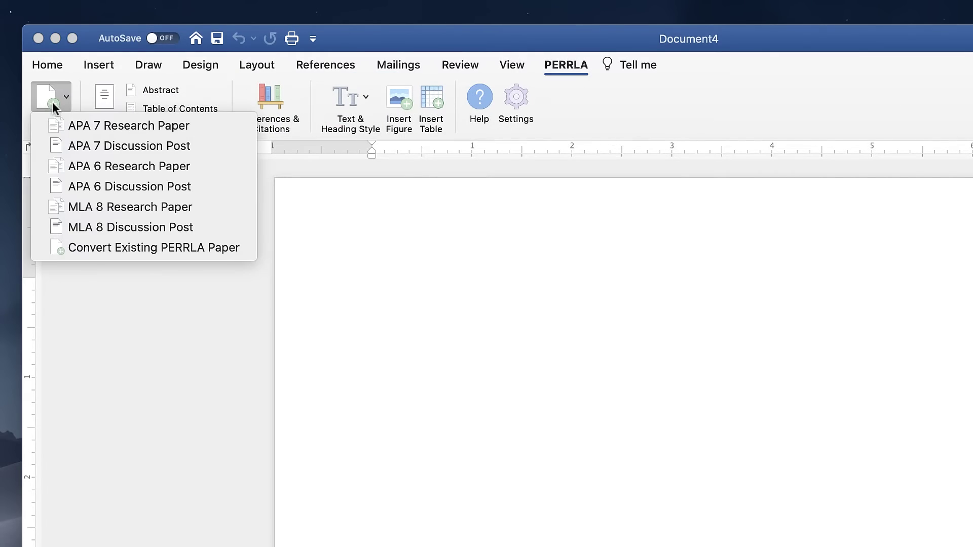
pyautogui.click(195, 125)
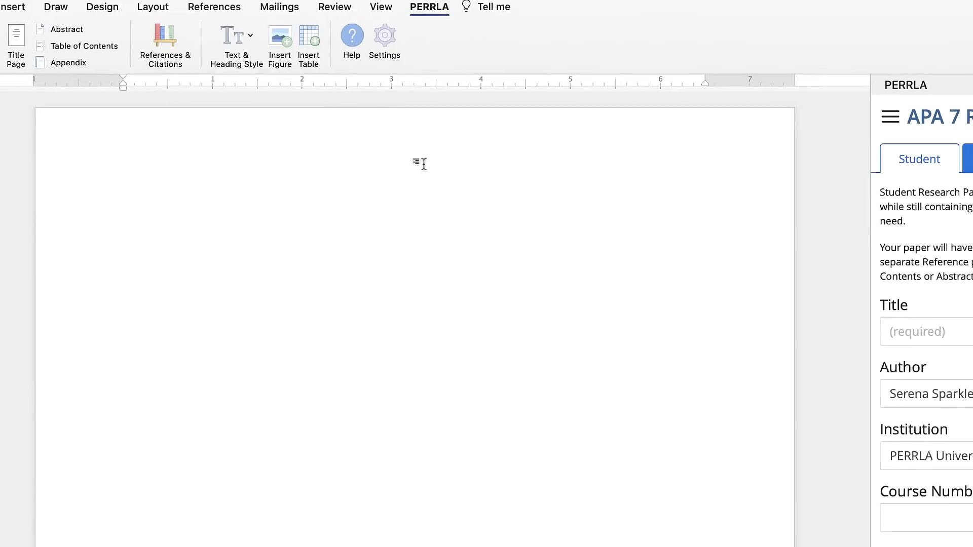
pyautogui.click(916, 329)
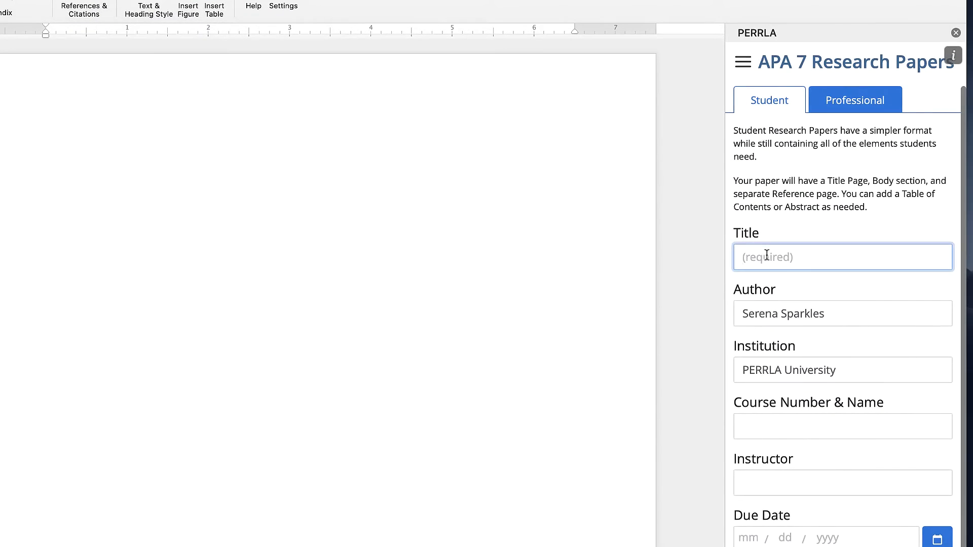
pyautogui.write('Sasquathc')
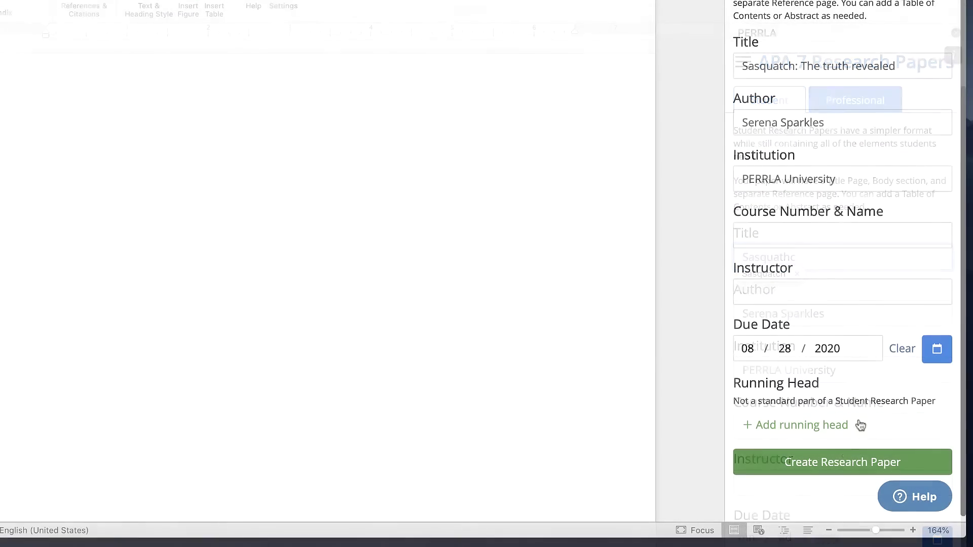
pyautogui.click(840, 466)
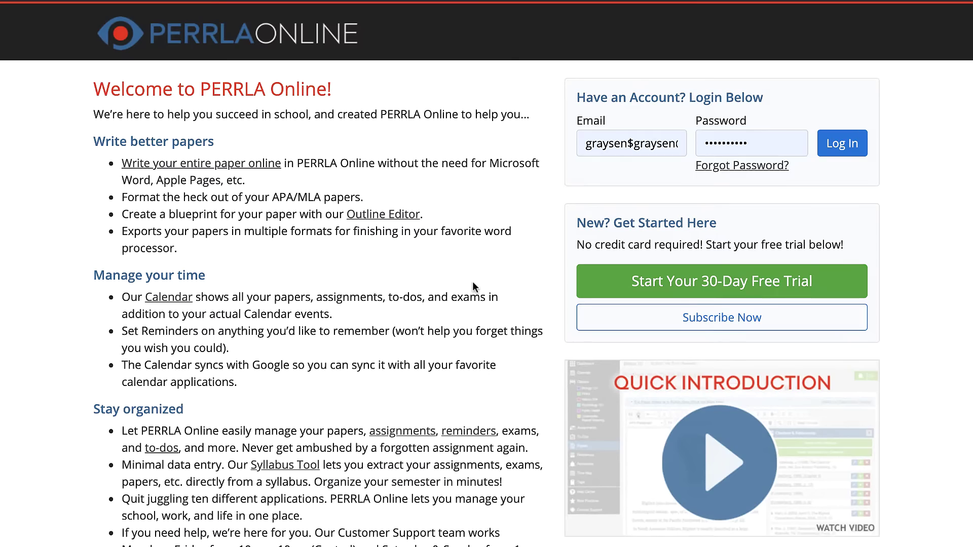
# Log in to PERRLA Online, create the paper 'Sasquatch: The truth revealed', and select the placeholder body line.
pyautogui.click(830, 147)
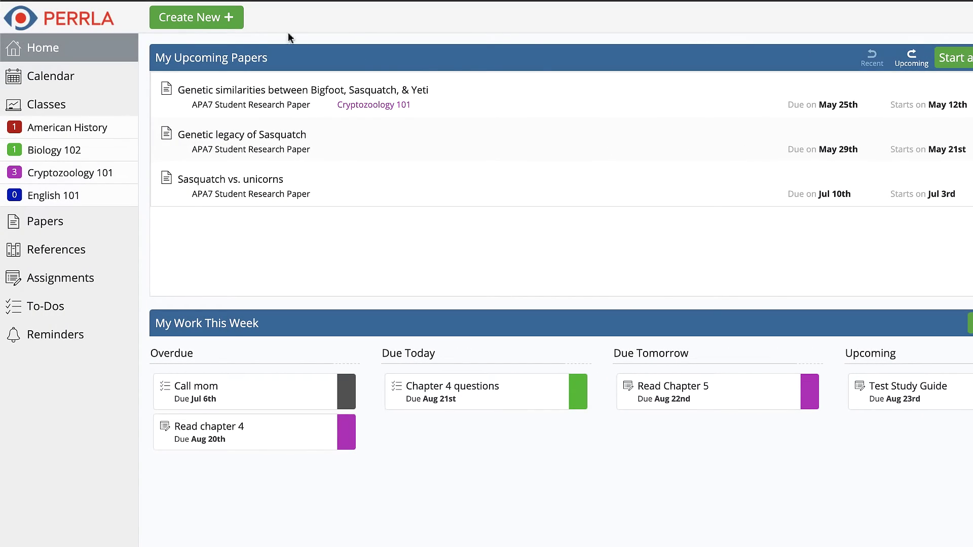
pyautogui.click(226, 18)
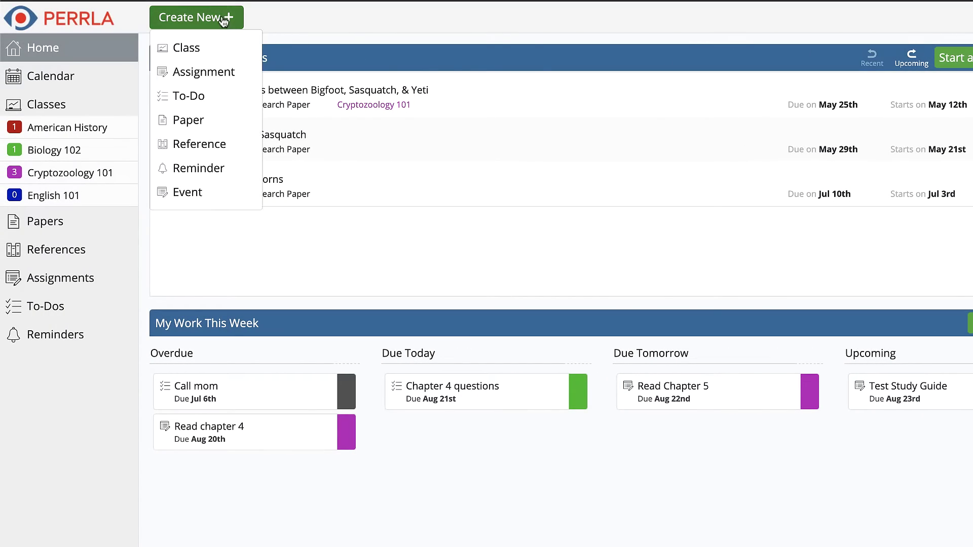
pyautogui.click(239, 116)
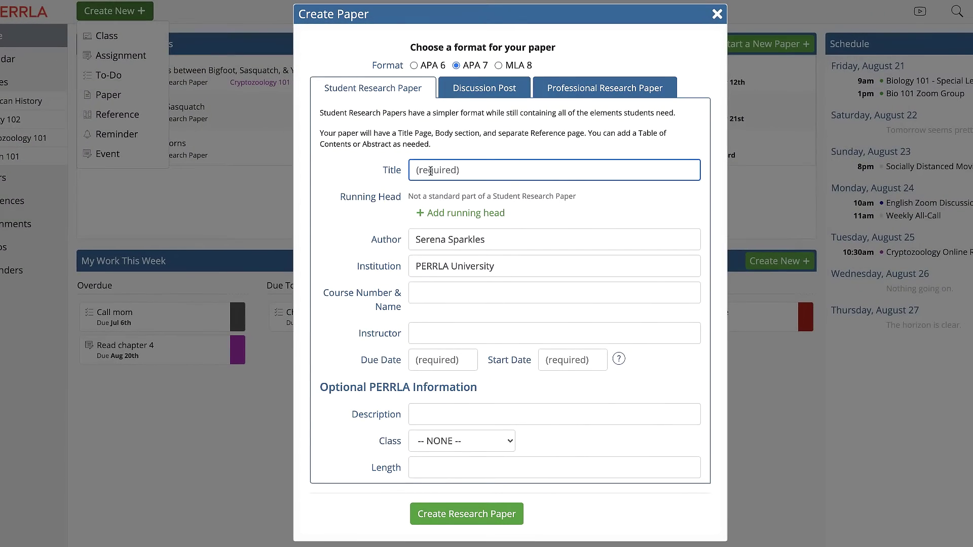
pyautogui.write('Sasquatch: The truth revealed')
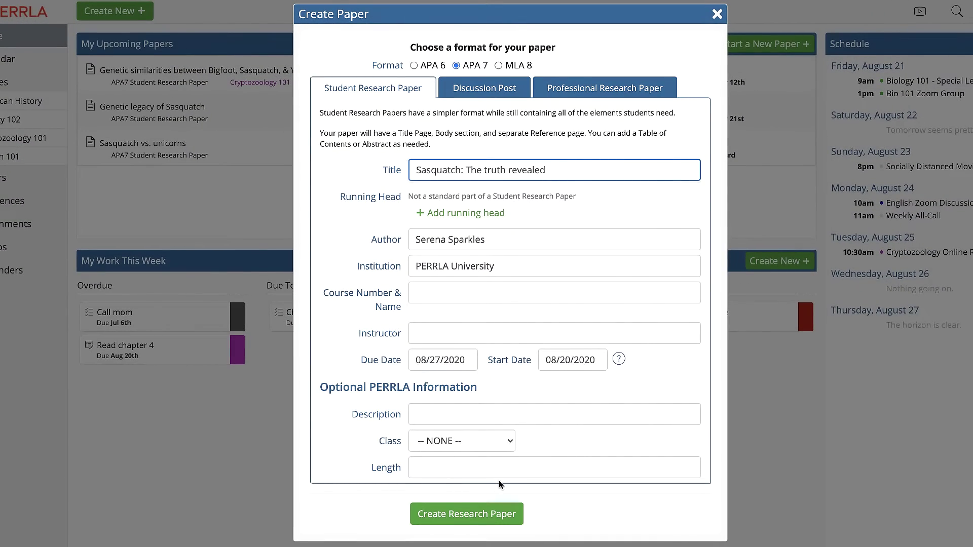
pyautogui.click(435, 522)
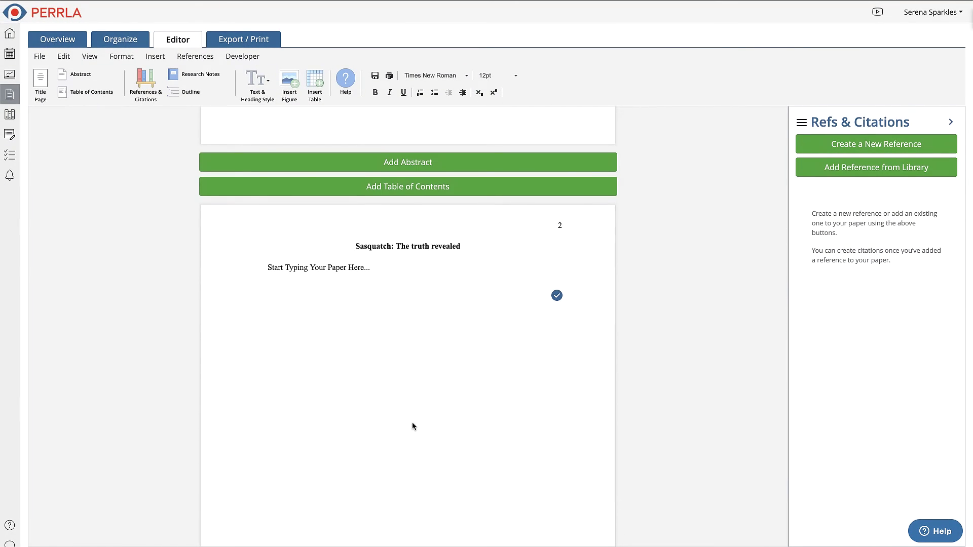
pyautogui.moveTo(379, 268); pyautogui.dragTo(245, 270)
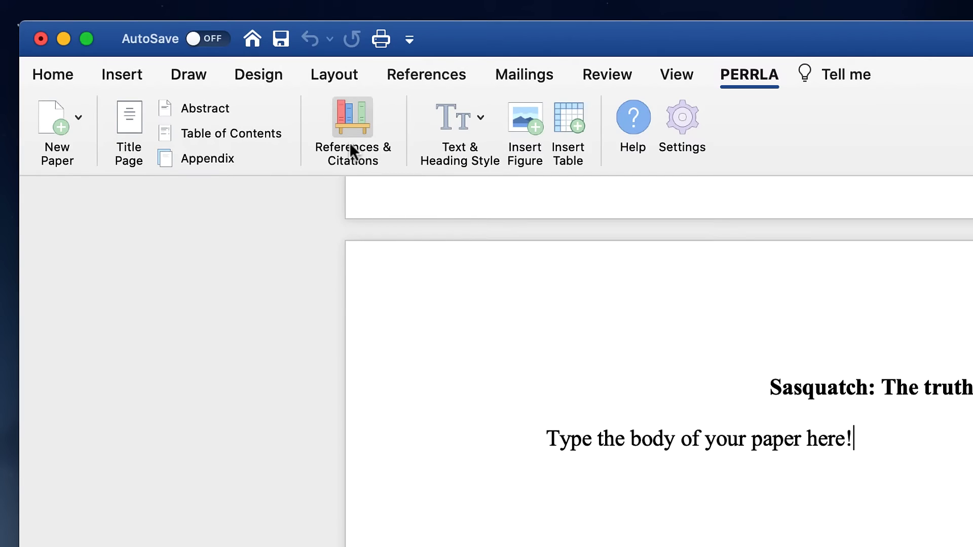
# Start a new PERRLA reference, viewing All reference types before returning to Common.
pyautogui.click(349, 141)
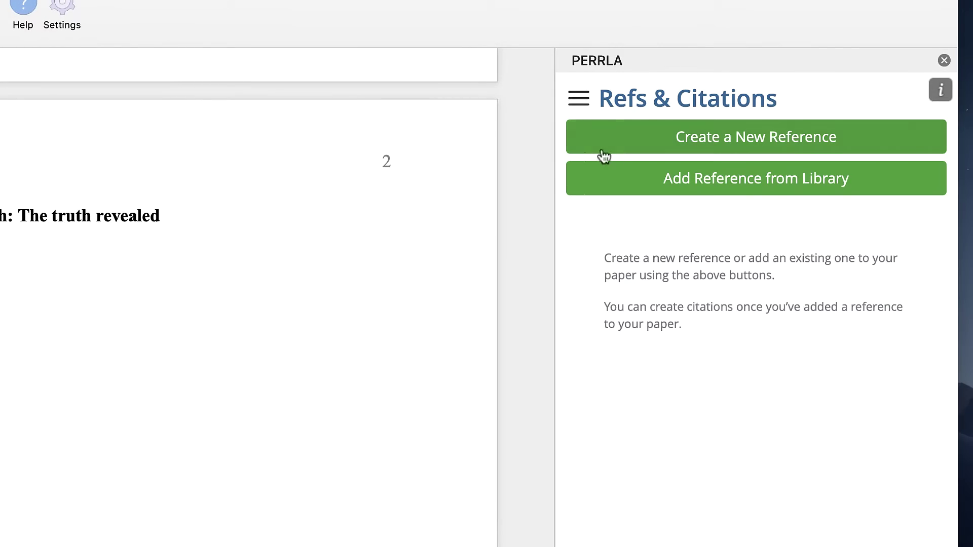
pyautogui.click(657, 150)
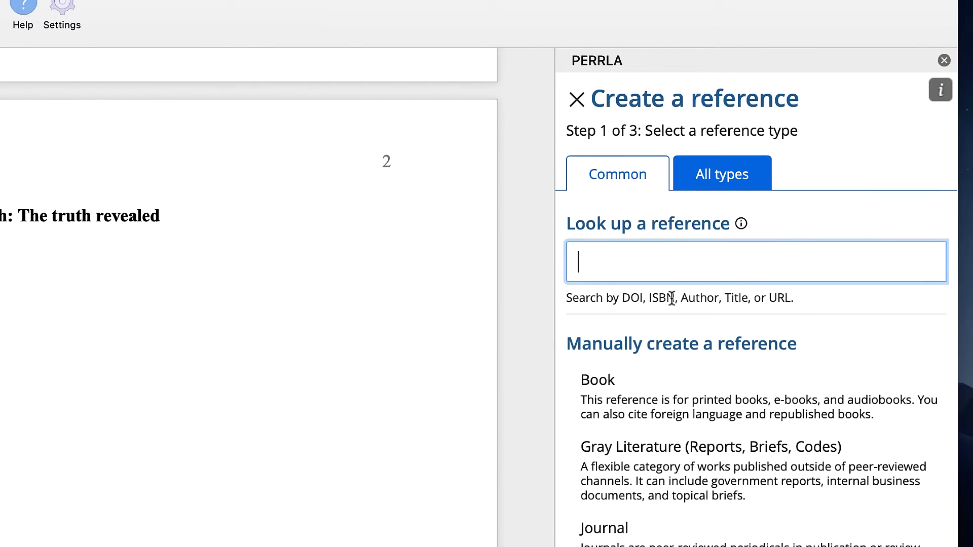
pyautogui.click(715, 188)
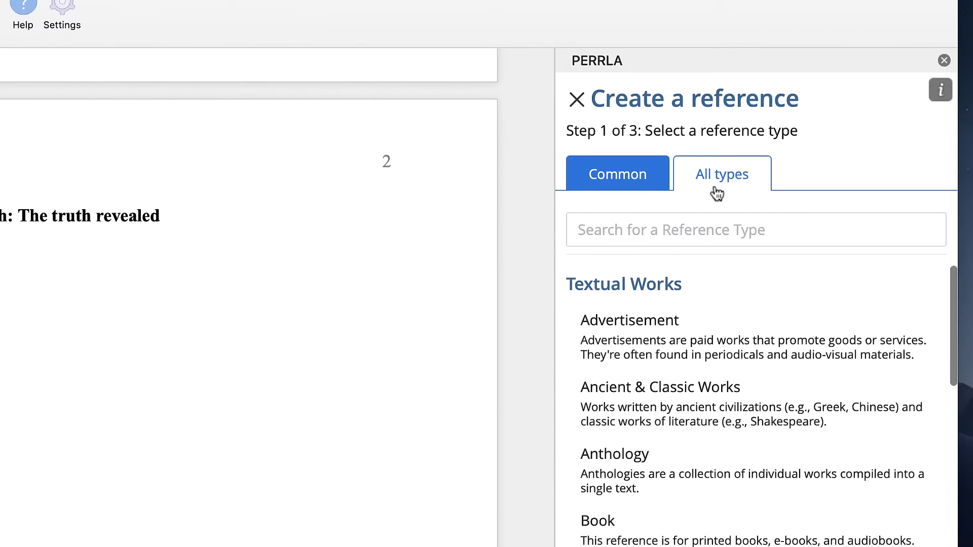
pyautogui.click(618, 192)
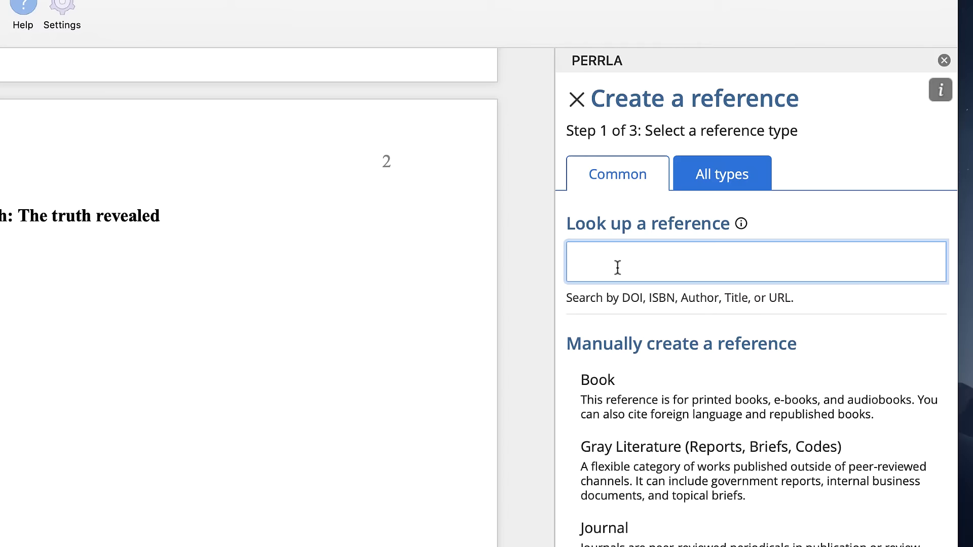
# Look up Fitter's 1975 Oryx article 'Nessie and the sasquatch' by its DOI and review the fields.
pyautogui.press('super+v')
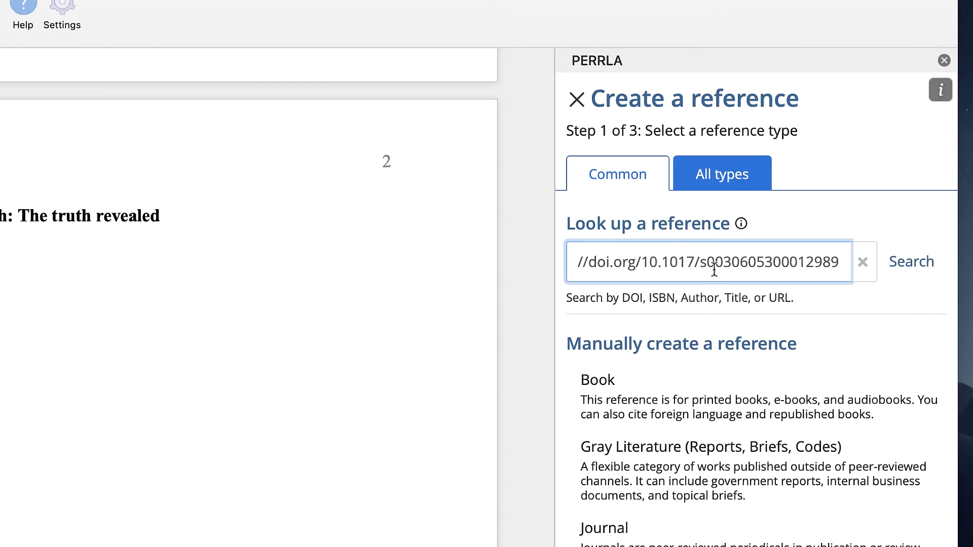
pyautogui.click(911, 262)
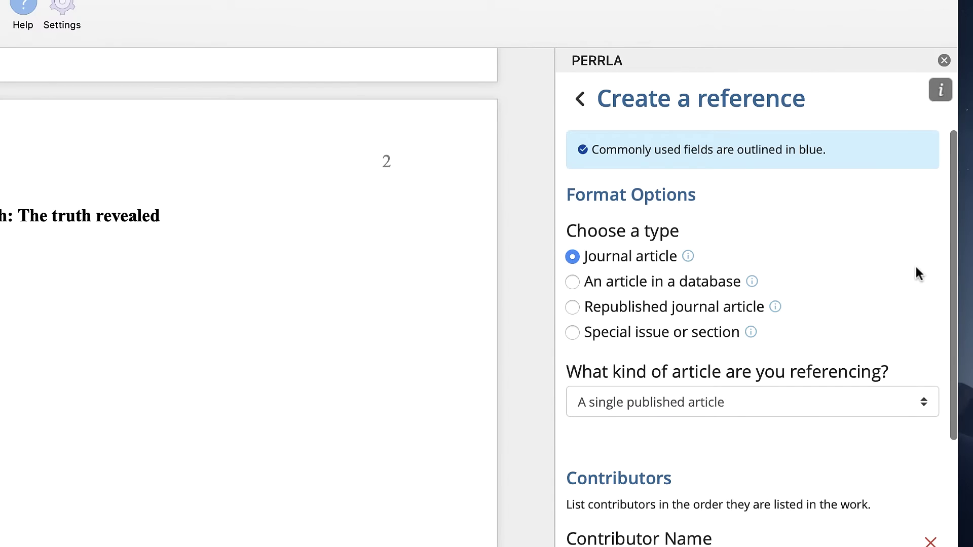
pyautogui.moveTo(955, 246); pyautogui.dragTo(956, 382)
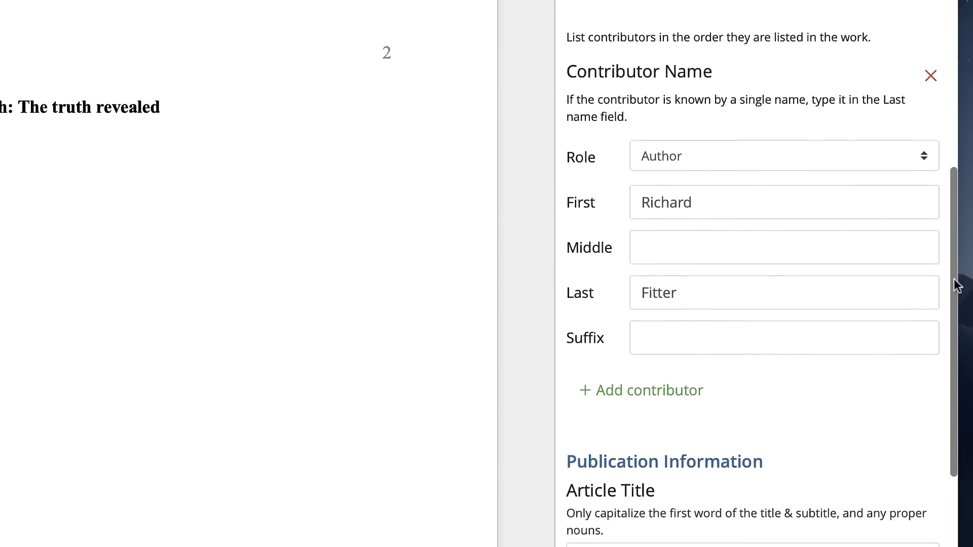
pyautogui.moveTo(957, 286); pyautogui.dragTo(963, 261)
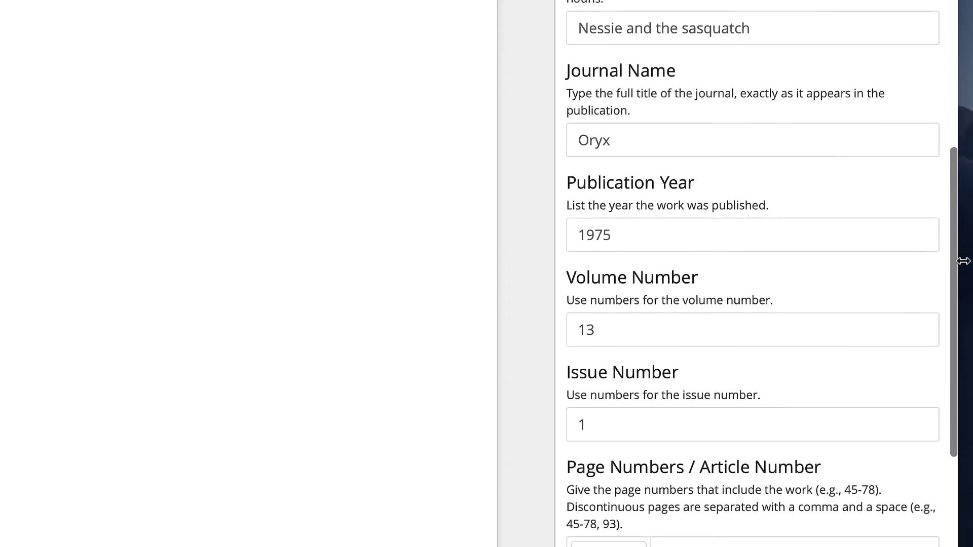
pyautogui.scroll(-10, 963, 261)
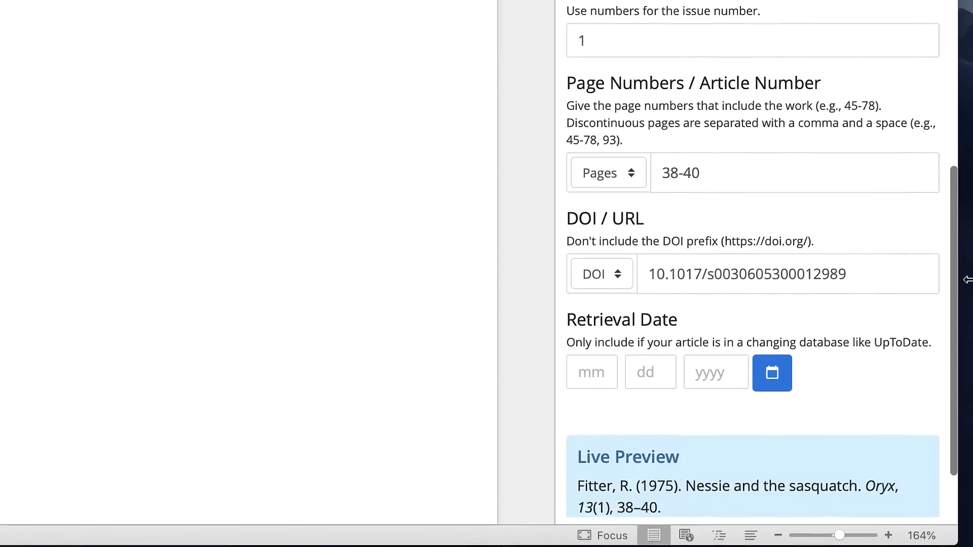
pyautogui.scroll(-5, 967, 279)
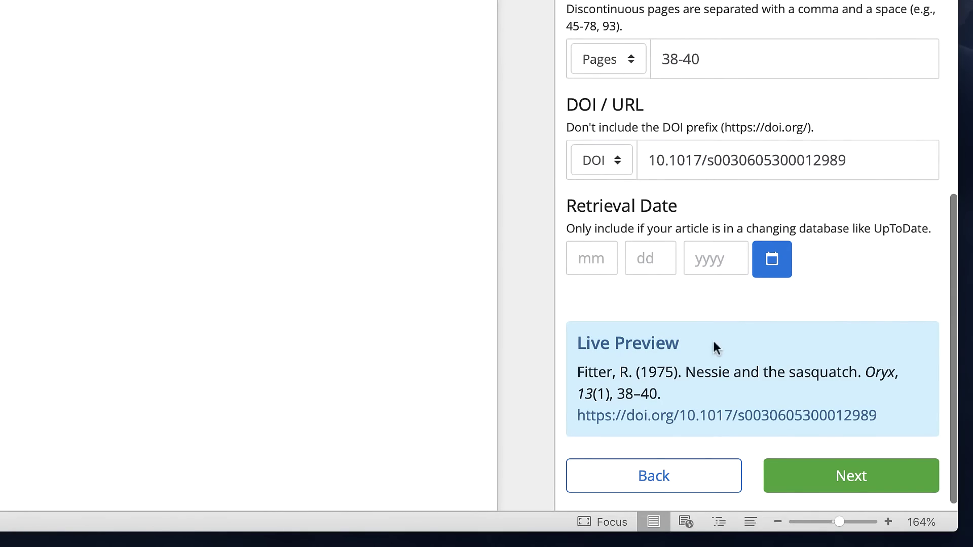
pyautogui.click(791, 479)
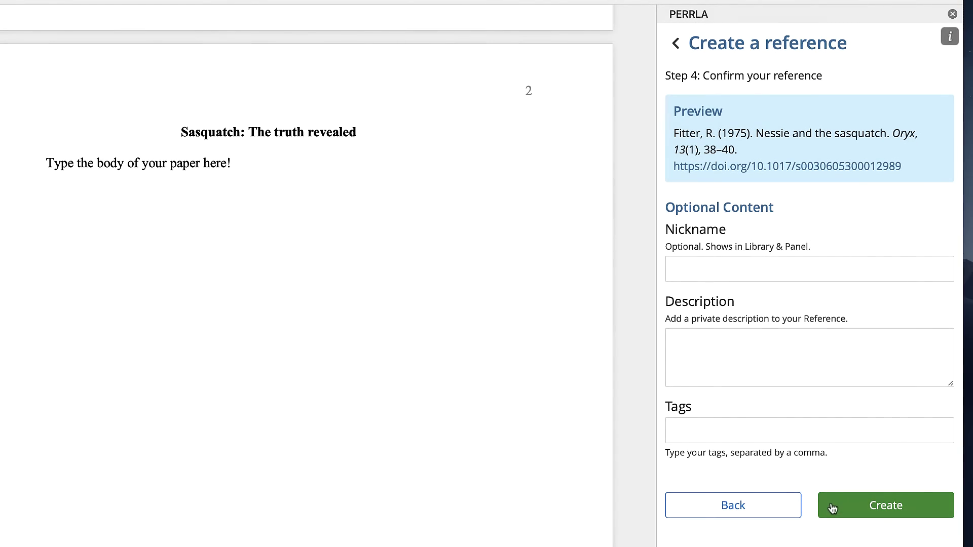
# Create the Fitter (1975) reference and place the cursor after the page 3 References heading.
pyautogui.click(832, 509)
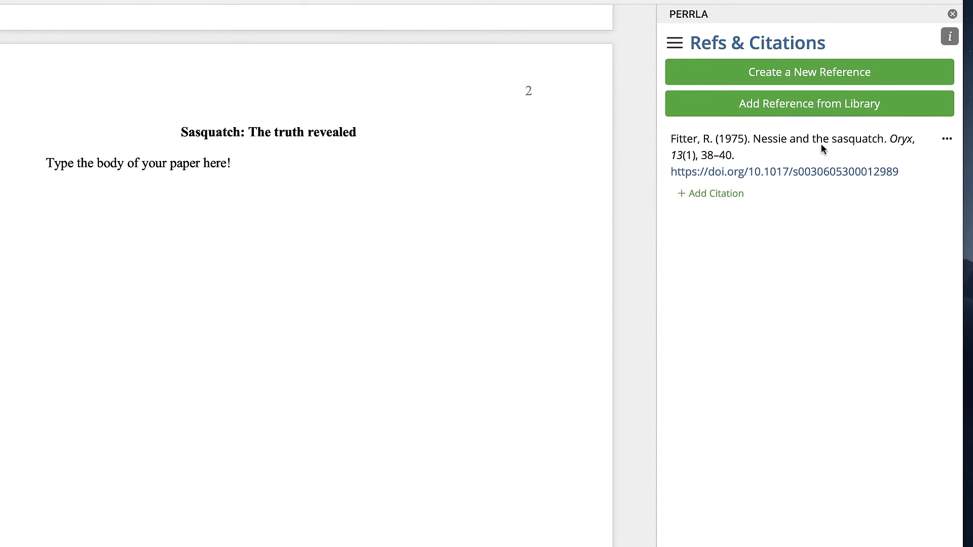
pyautogui.scroll(-10, 552, 254)
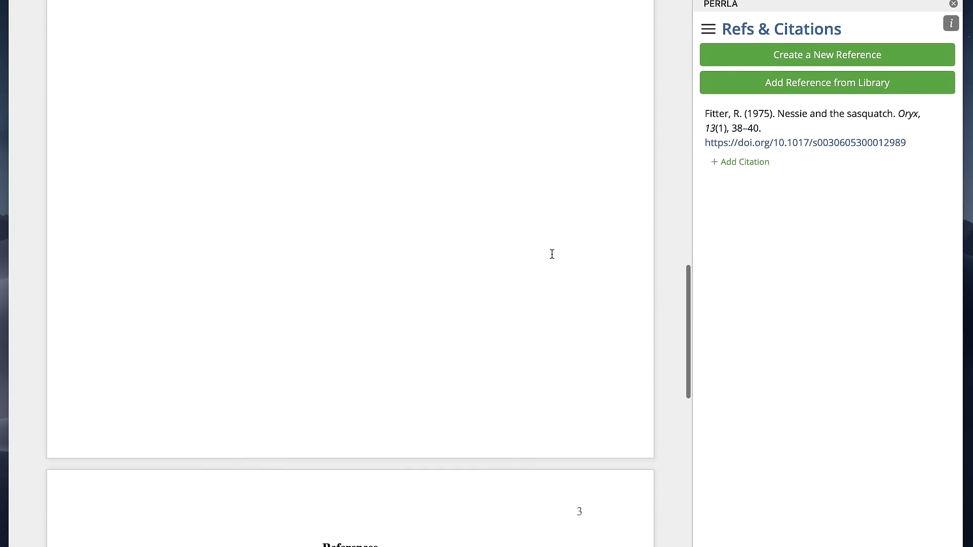
pyautogui.click(383, 297)
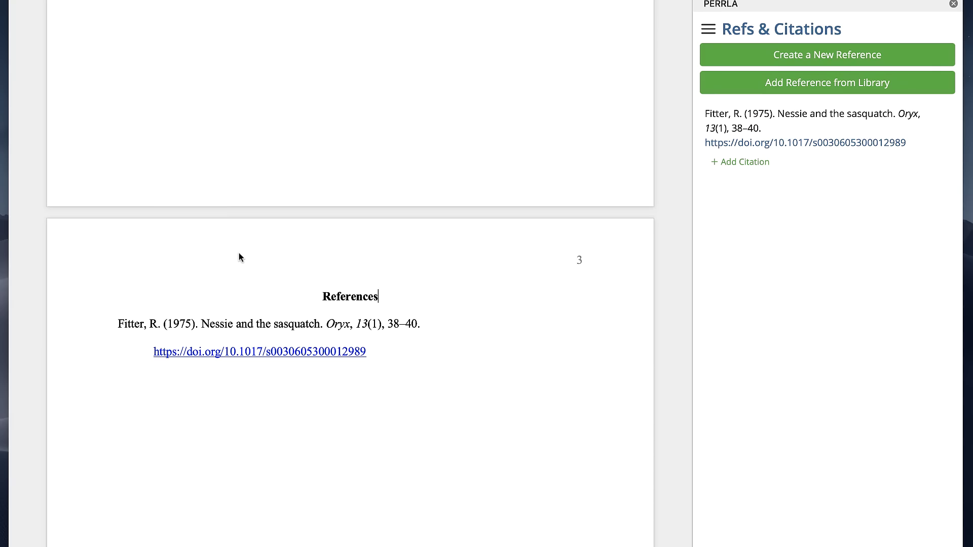
# Add the saved Baum (2009) and Frakes (2018) library references to the paper.
pyautogui.click(756, 82)
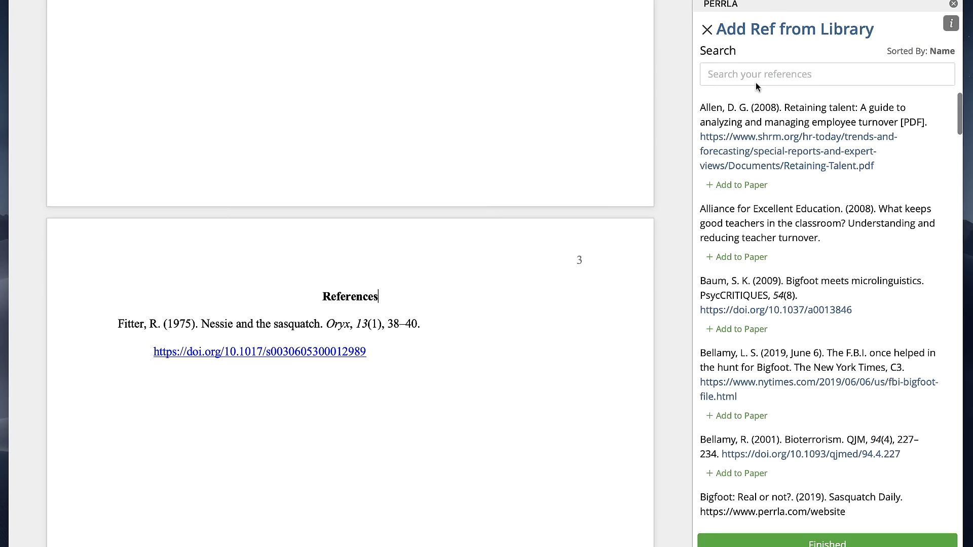
pyautogui.click(735, 330)
pyautogui.scroll(-5, 734, 334)
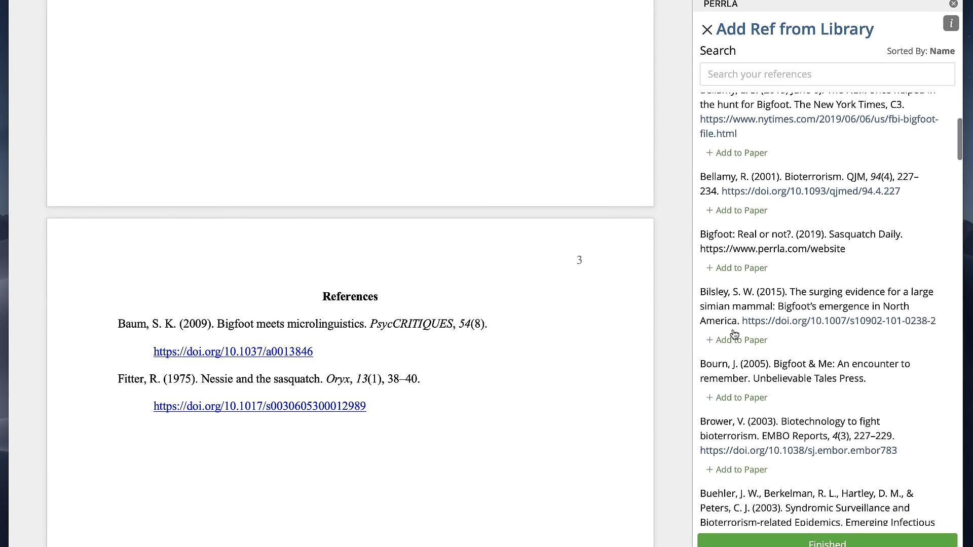
pyautogui.scroll(-15, 734, 334)
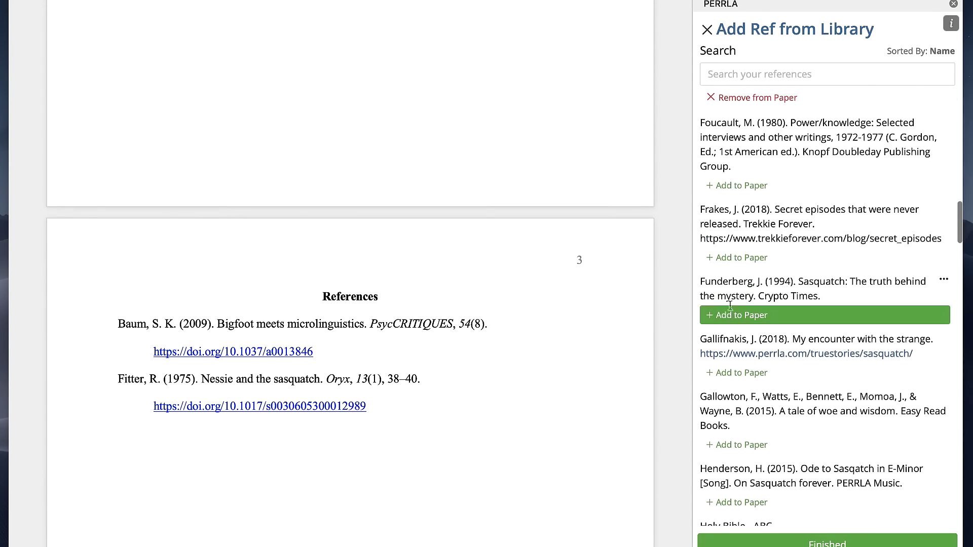
pyautogui.click(725, 259)
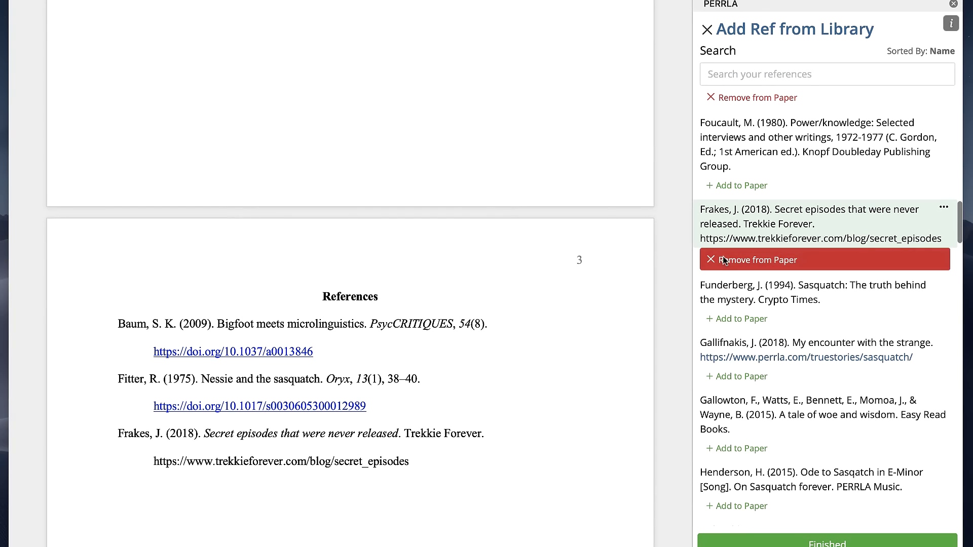
pyautogui.click(768, 543)
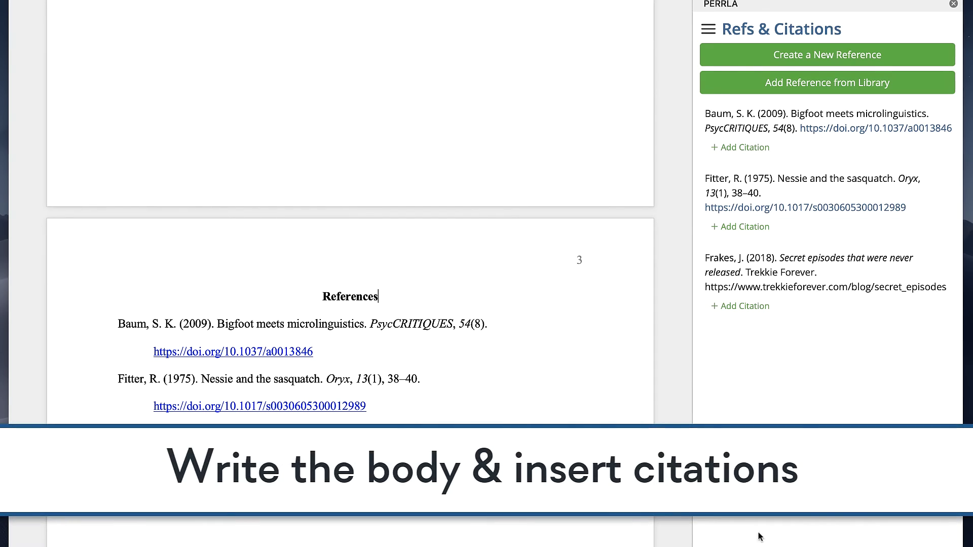
# Replace 'Type the body of your paper here!' with the pasted Sasquatch dialects paragraph.
pyautogui.scroll(10, 529, 205)
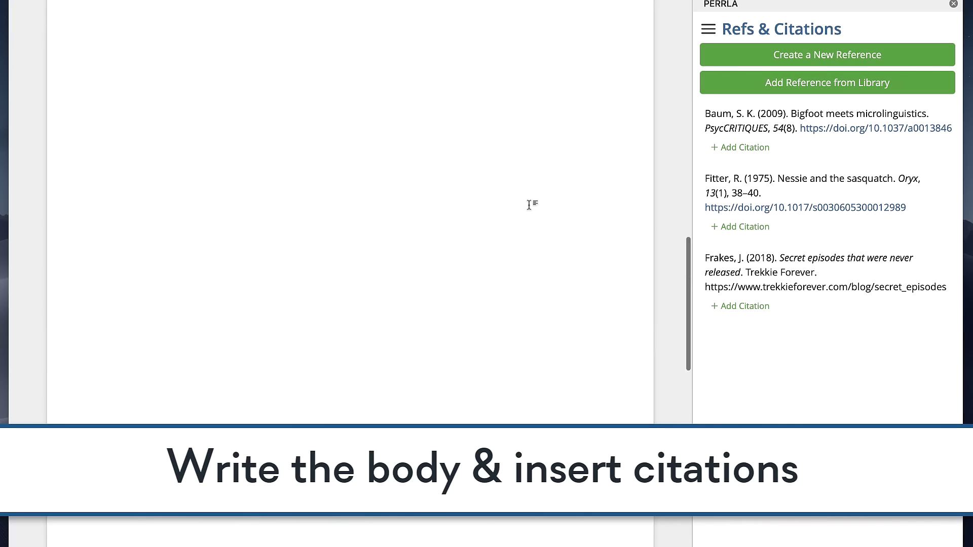
pyautogui.moveTo(323, 196); pyautogui.dragTo(169, 194)
pyautogui.press('super+v')
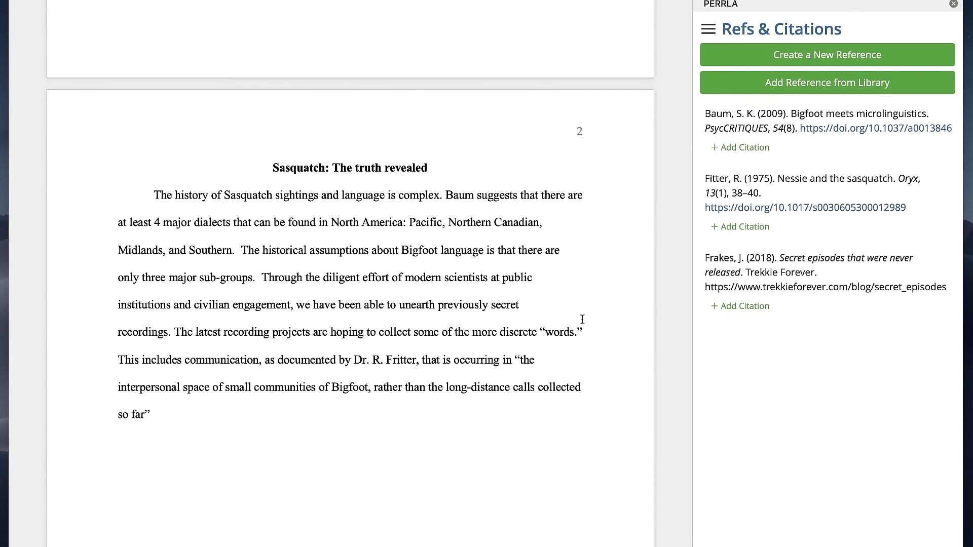
# Insert the Fitter citation (1975, p. 14) without the author's name after the quote, then add a period.
pyautogui.click(750, 230)
pyautogui.click(703, 302)
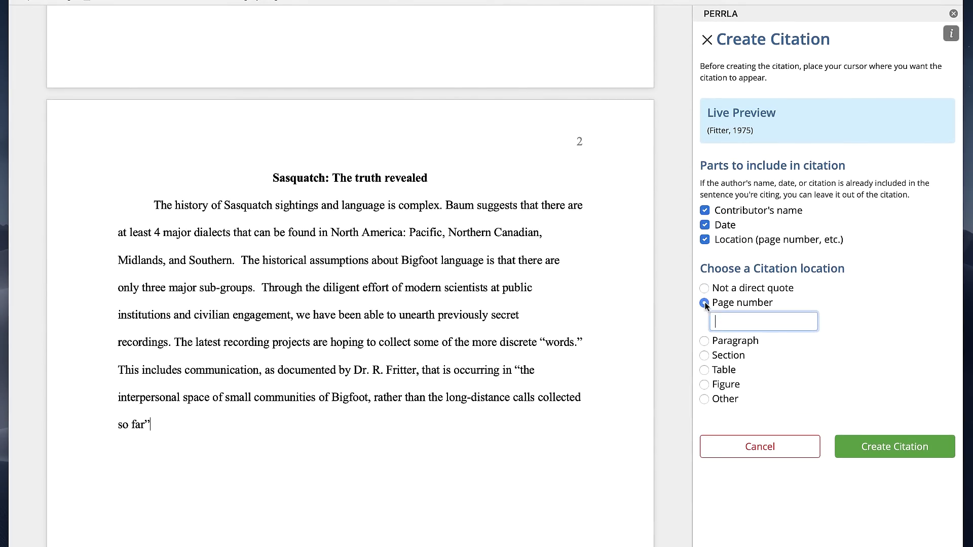
pyautogui.write('14')
pyautogui.click(705, 210)
pyautogui.click(859, 448)
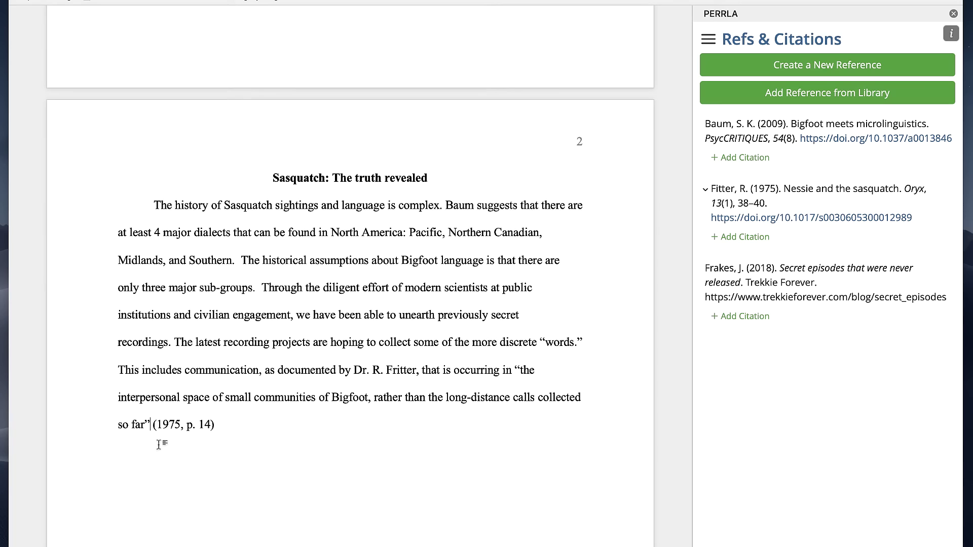
pyautogui.click(227, 426)
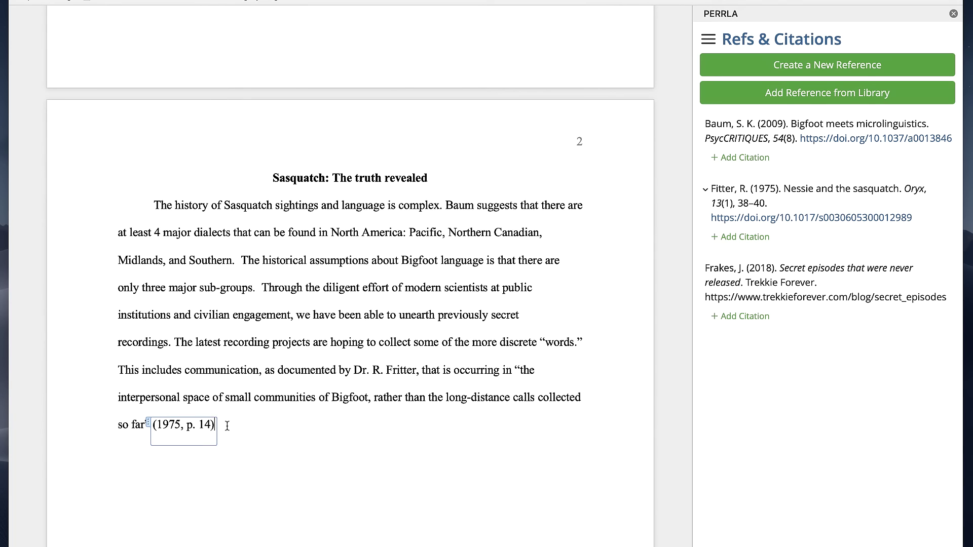
pyautogui.write('.')
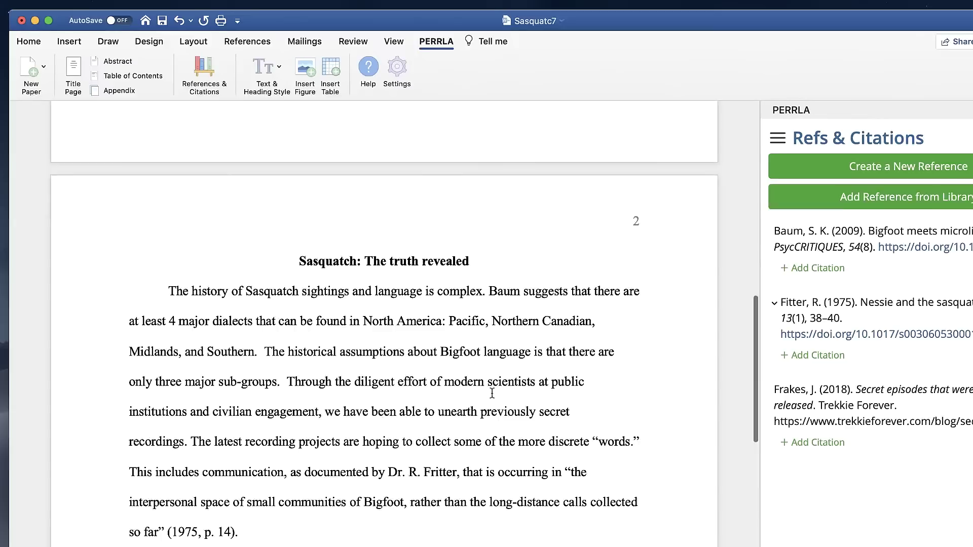
# End the Conclusions sentence with 'overturn our previous models', then return to the title page.
pyautogui.scroll(-3, 491, 393)
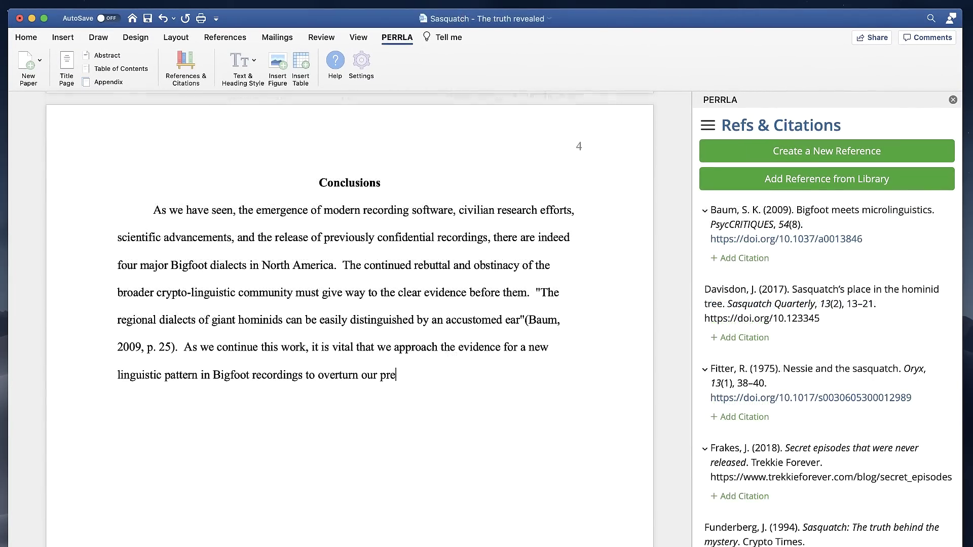
pyautogui.write('vious models.')
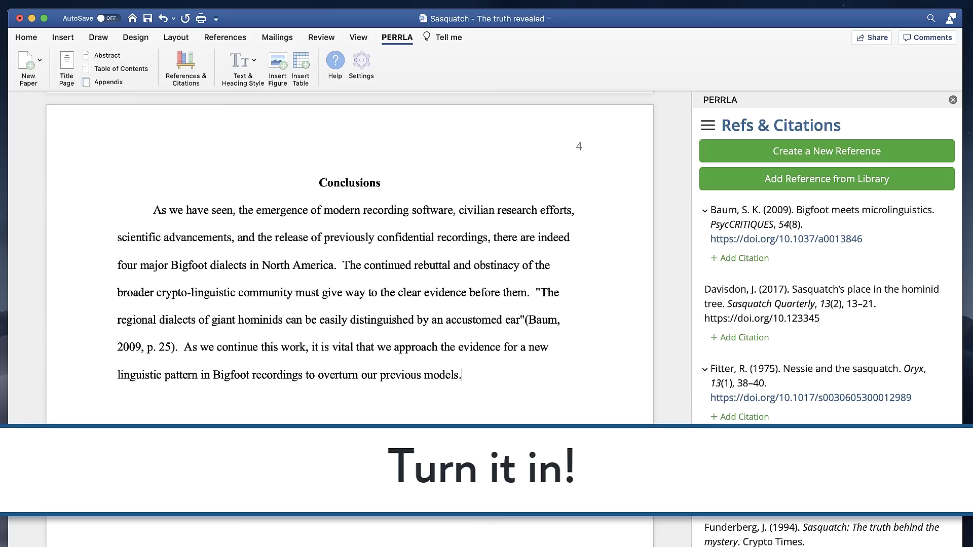
pyautogui.scroll(20, 370, 337)
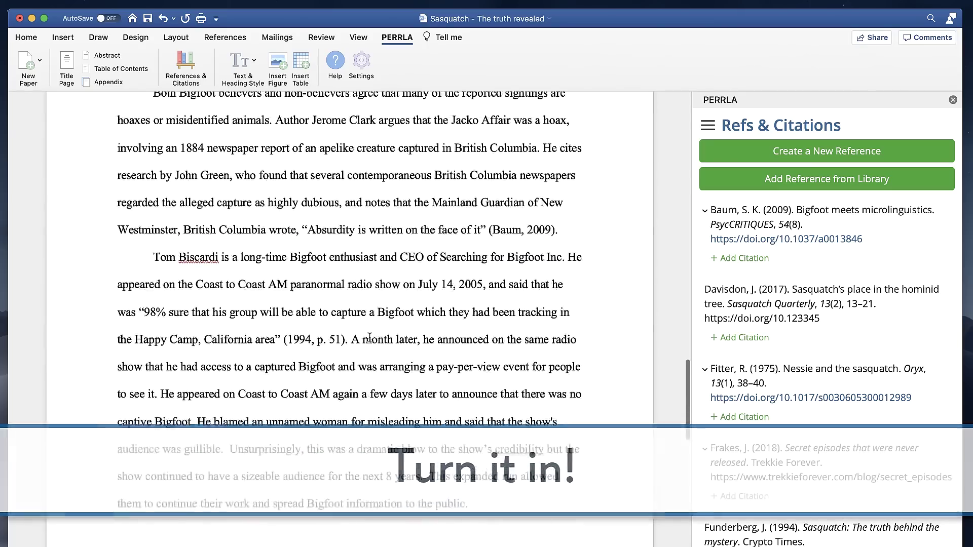
pyautogui.scroll(10, 369, 337)
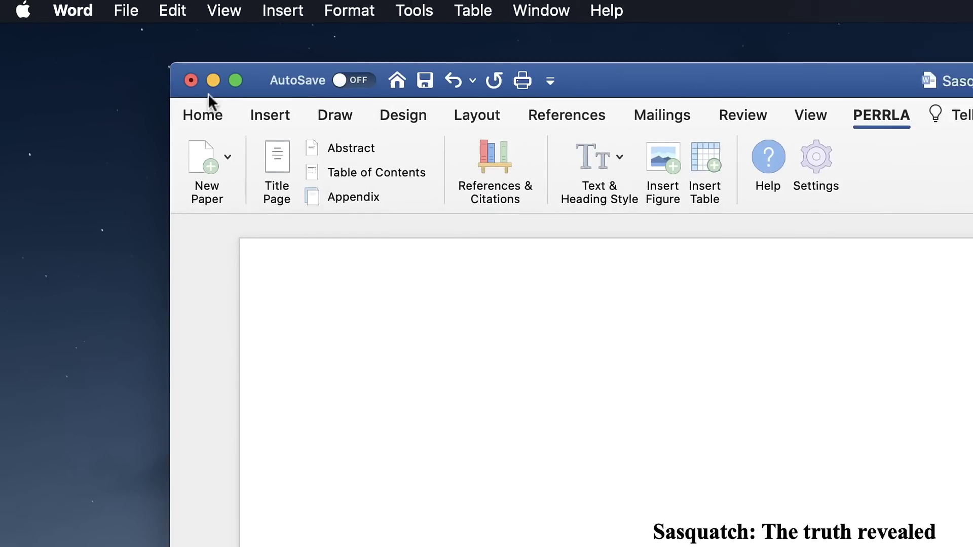
pyautogui.click(137, 12)
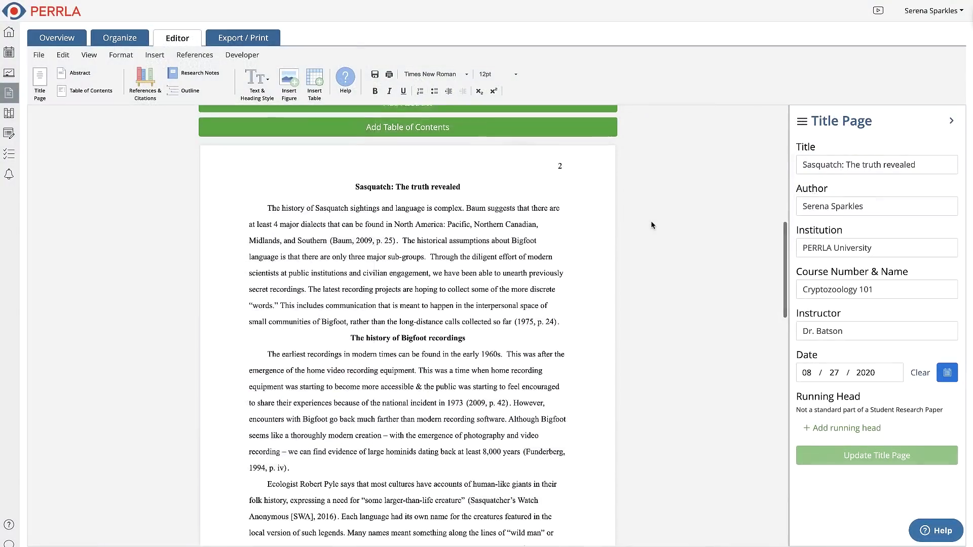
# Download the paper from PERRLA Online's Export / Print tab as a Word .docx file.
pyautogui.scroll(-15, 651, 223)
pyautogui.scroll(-6, 650, 221)
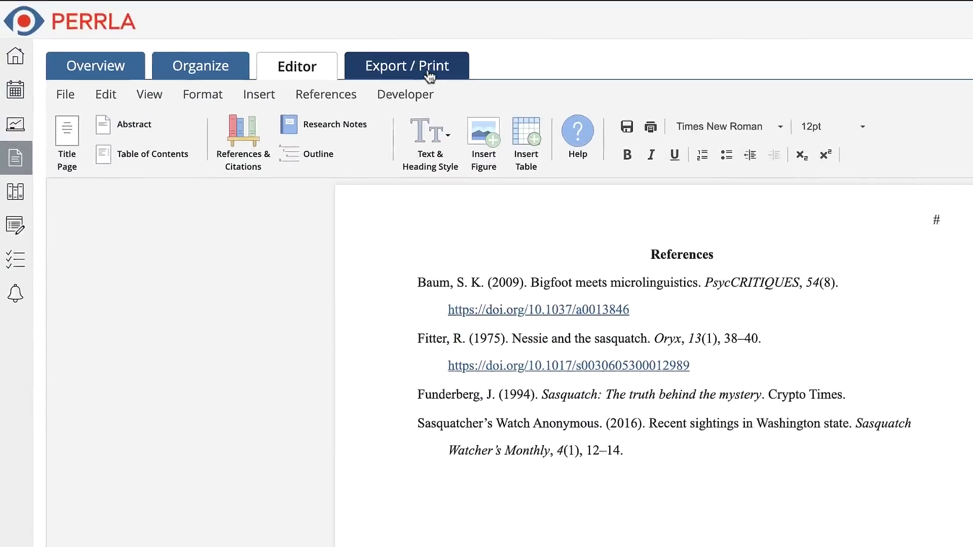
pyautogui.click(289, 48)
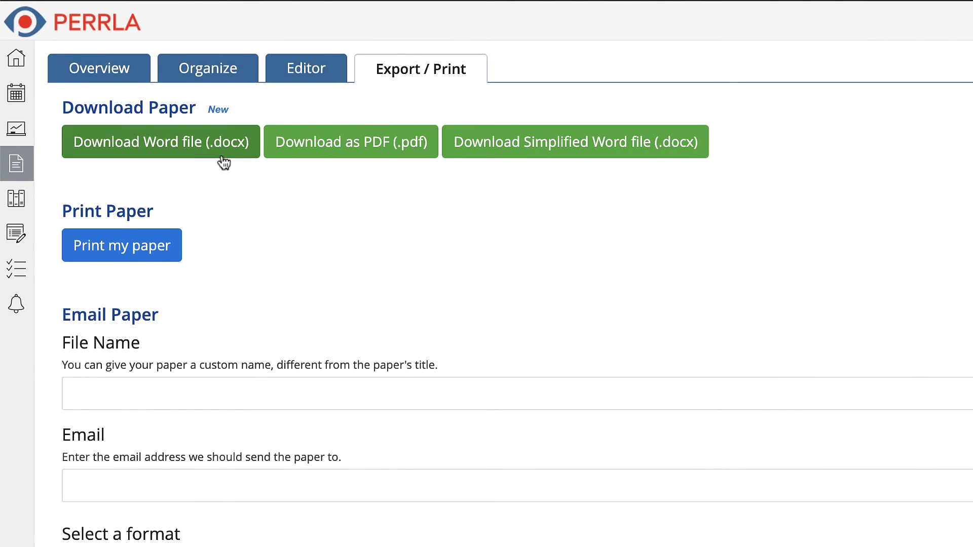
pyautogui.click(204, 161)
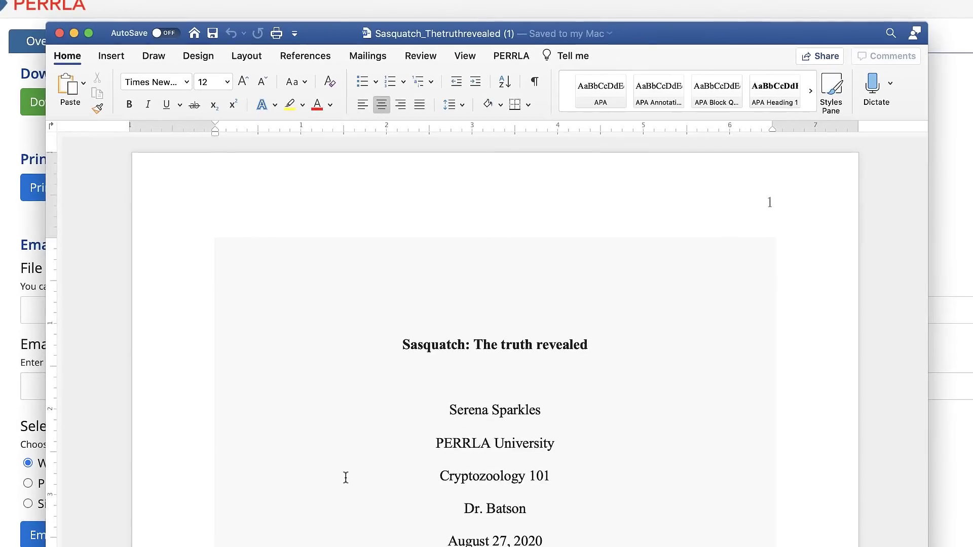